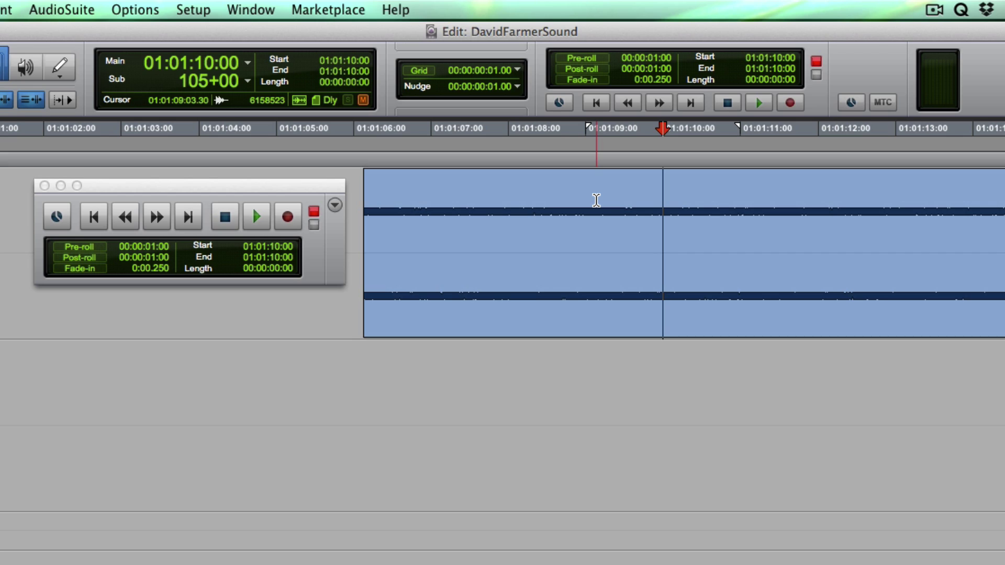
Audition the pink-noise clip without fade-in from 01:01:09:01 and 01:01:10:00.
{"action": "left_click", "coordinate": [627, 212]}
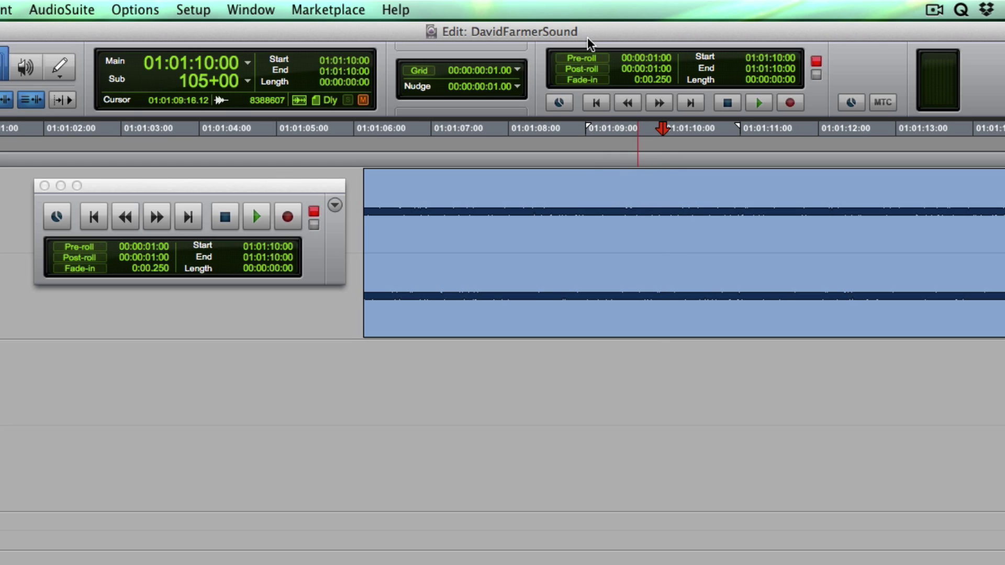
{"action": "left_click_drag", "start_coordinate": [587, 34], "coordinate": [587, 32]}
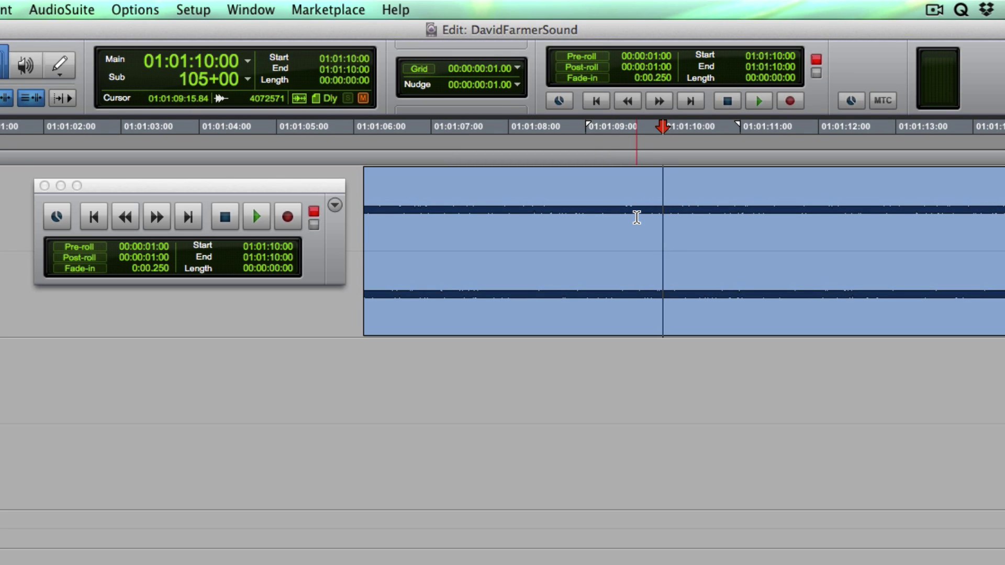
{"action": "left_click", "coordinate": [602, 181]}
{"action": "key", "text": "1"}
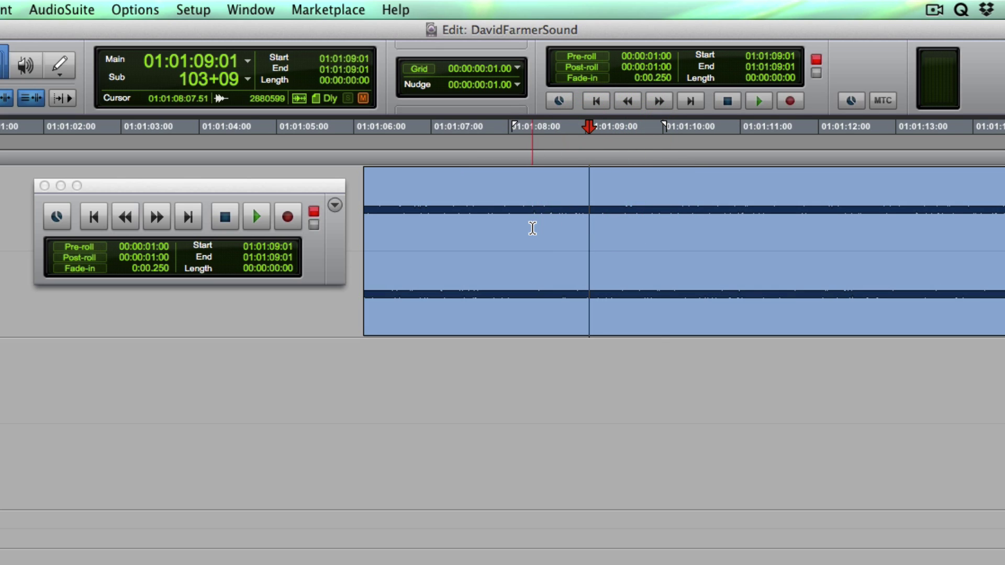
{"action": "key", "text": "space"}
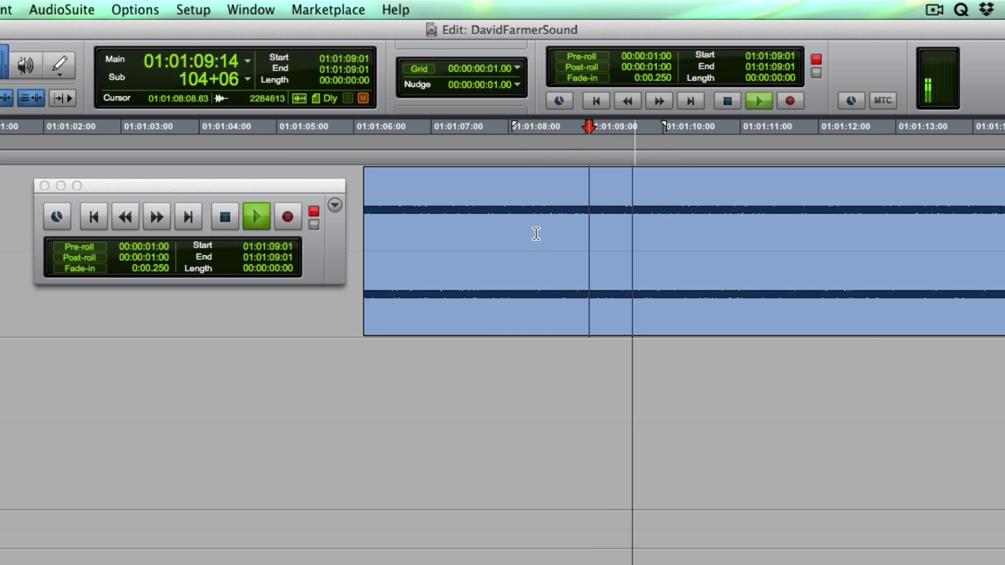
{"action": "key", "text": "space"}
{"action": "key", "text": "space"}
{"action": "left_click", "coordinate": [581, 225]}
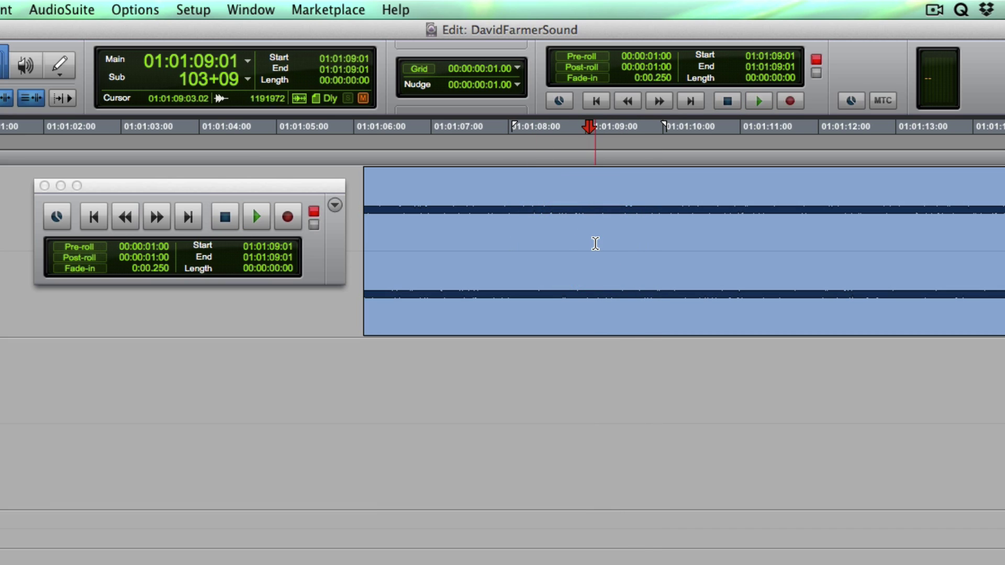
{"action": "left_click", "coordinate": [661, 230]}
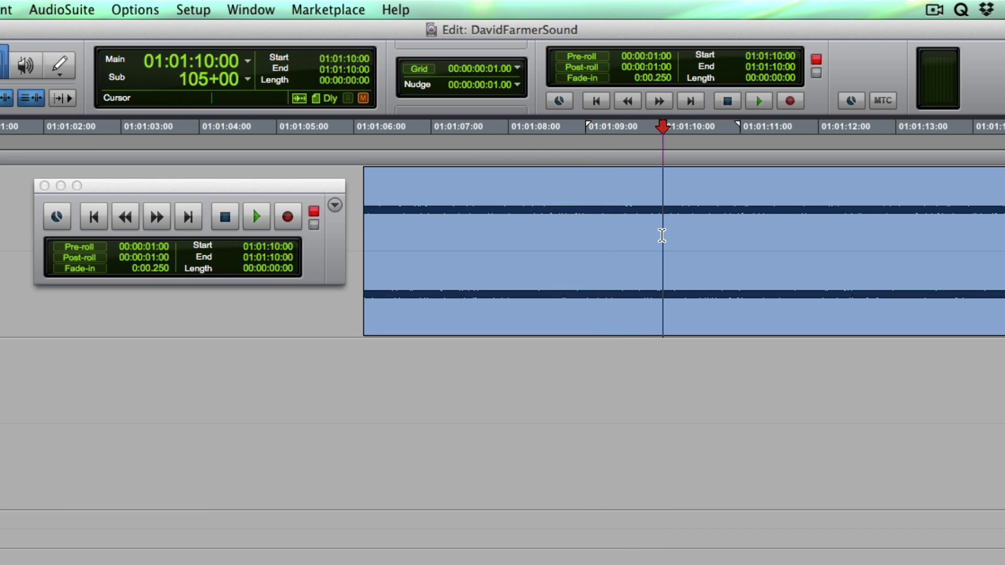
{"action": "key", "text": "space"}
Turn on the 0.250 s transport fade-in and audition from 01:01:10:00, 01:01:08:10 and 01:01:12:00.
{"action": "key", "text": "space"}
{"action": "key", "text": "space"}
{"action": "key", "text": "space"}
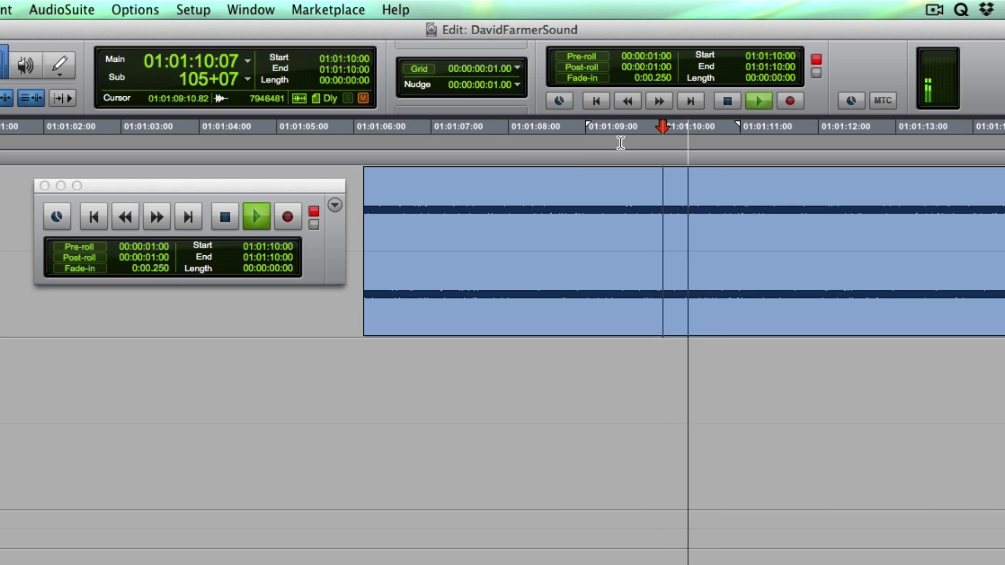
{"action": "left_click", "coordinate": [582, 79]}
{"action": "key", "text": "space"}
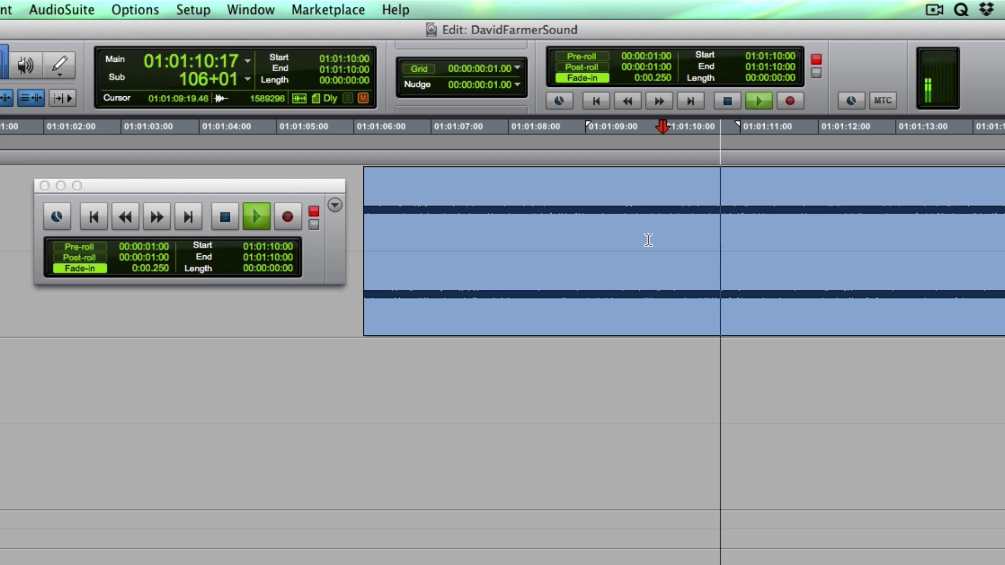
{"action": "key", "text": "space"}
{"action": "key", "text": "space"}
{"action": "left_click", "coordinate": [542, 227]}
{"action": "key", "text": "space"}
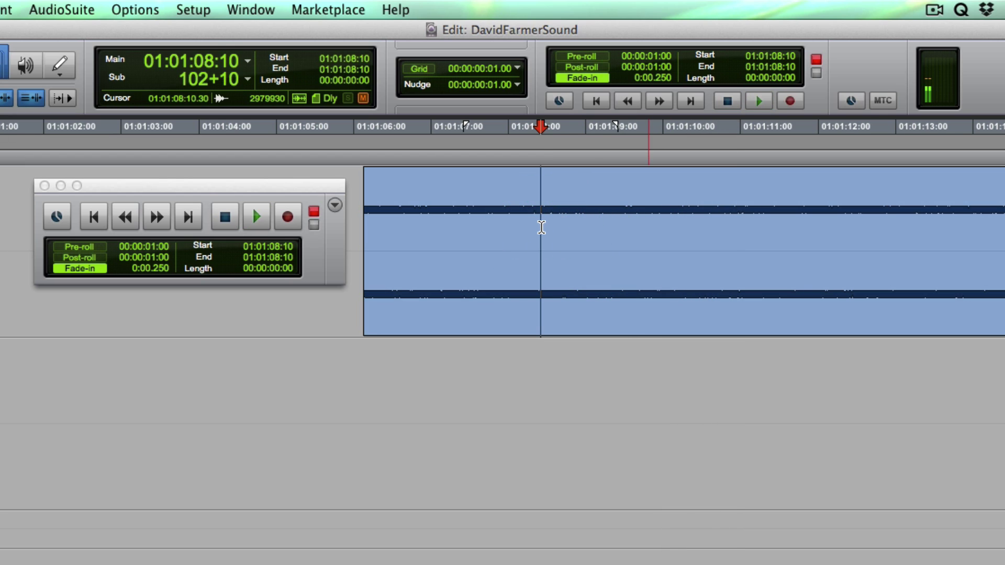
{"action": "key", "text": "space"}
{"action": "key", "text": "space"}
{"action": "key", "text": "space"}
{"action": "key", "text": "space"}
{"action": "left_click", "coordinate": [817, 233]}
{"action": "key", "text": "space"}
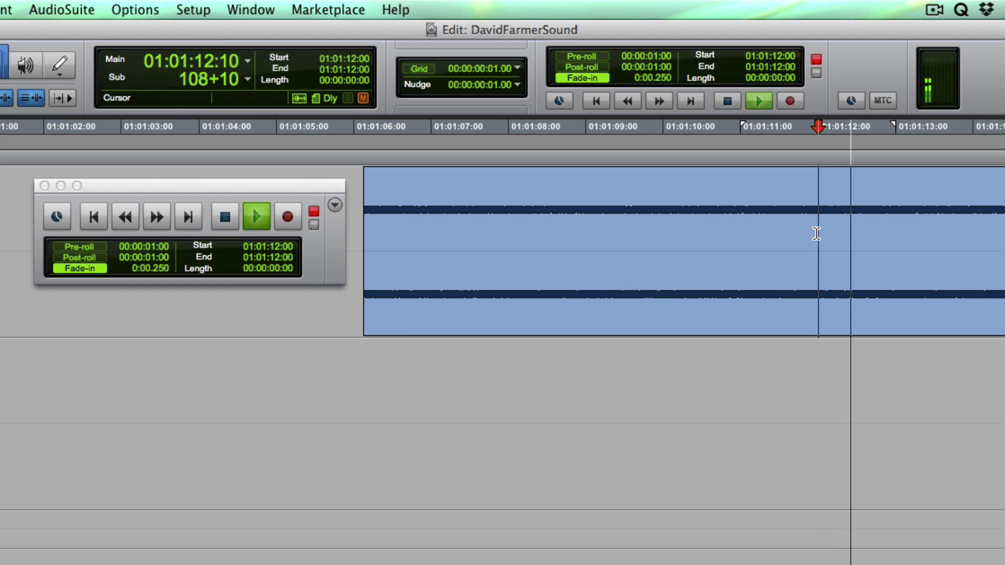
{"action": "key", "text": "space"}
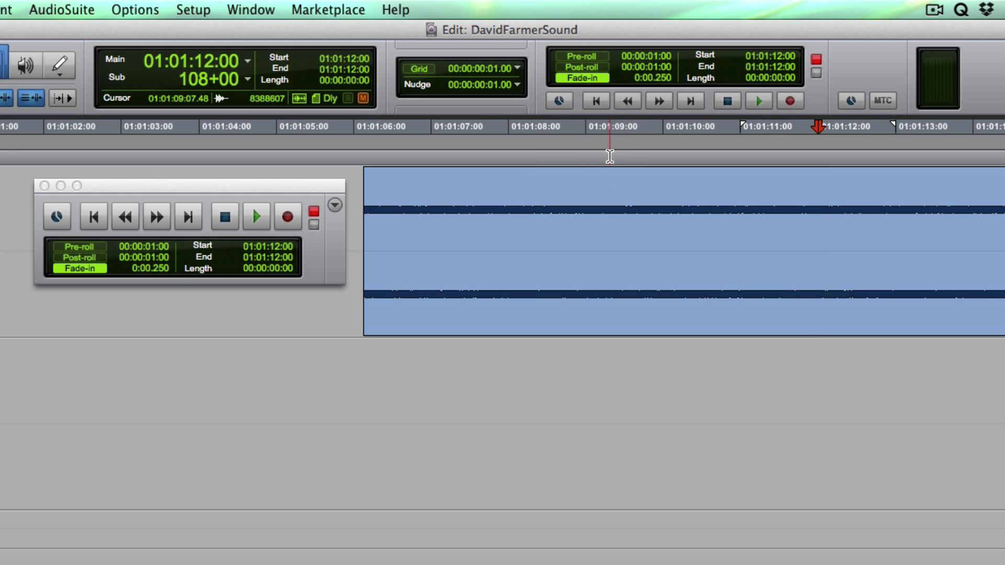
{"action": "left_click", "coordinate": [194, 9]}
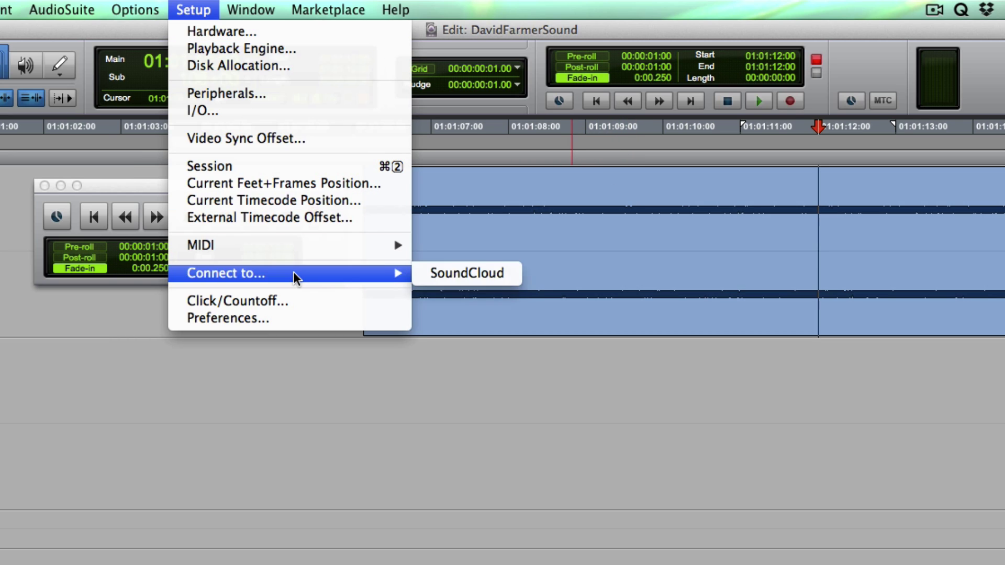
{"action": "left_click", "coordinate": [283, 315]}
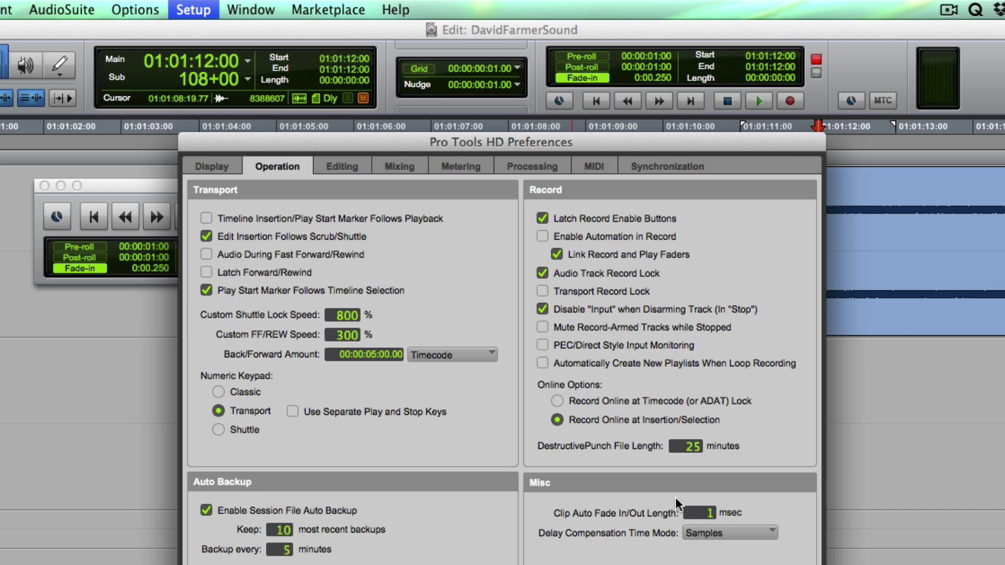
{"action": "key", "text": "Return"}
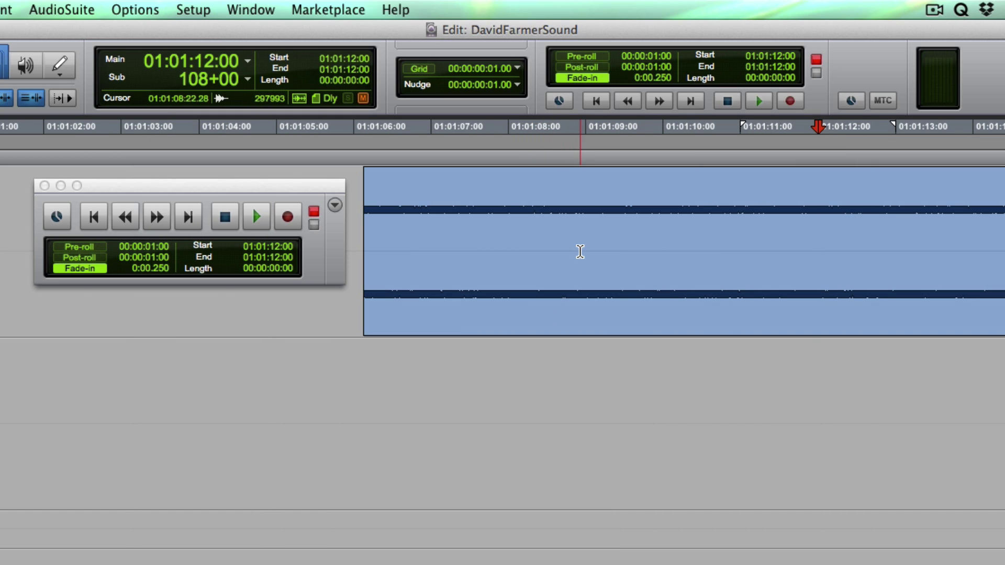
Set the playback start to 01:01:09:02, then play and stop the clip with the 0.250 s fade-in.
{"action": "left_click", "coordinate": [558, 221]}
{"action": "left_click", "coordinate": [701, 233]}
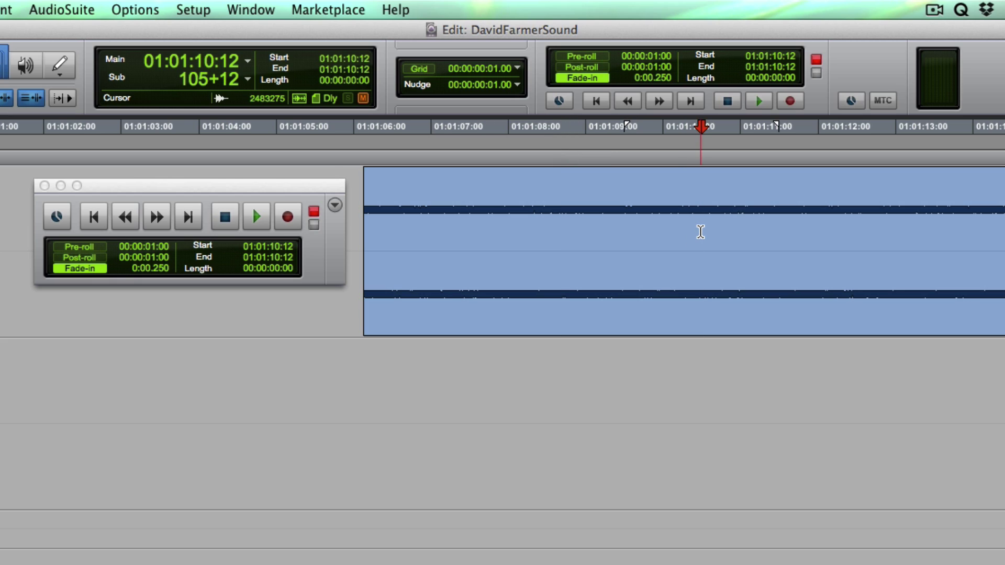
{"action": "left_click", "coordinate": [653, 212]}
{"action": "left_click", "coordinate": [776, 224]}
{"action": "left_click", "coordinate": [590, 217]}
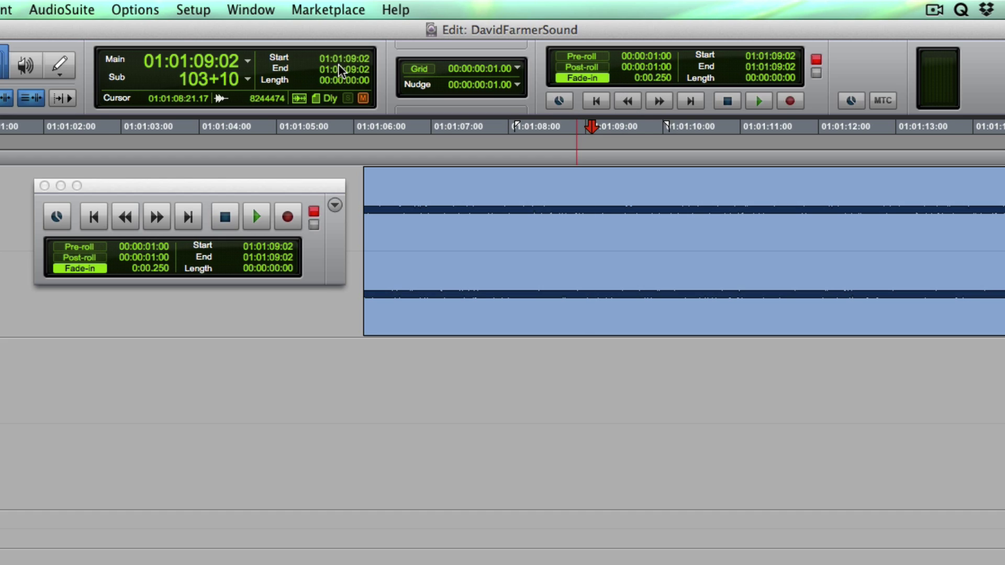
{"action": "left_click", "coordinate": [248, 61]}
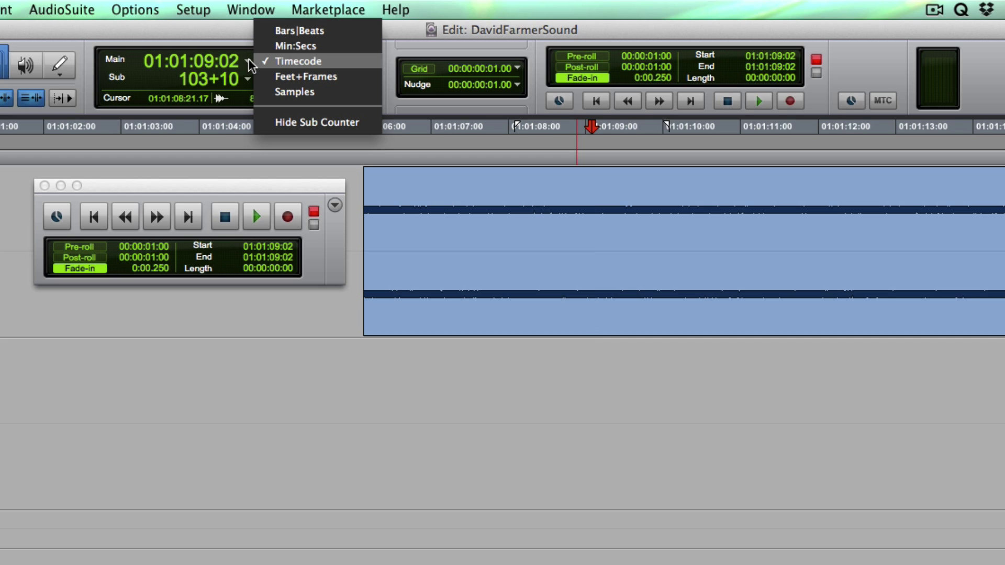
{"action": "left_click", "coordinate": [250, 64]}
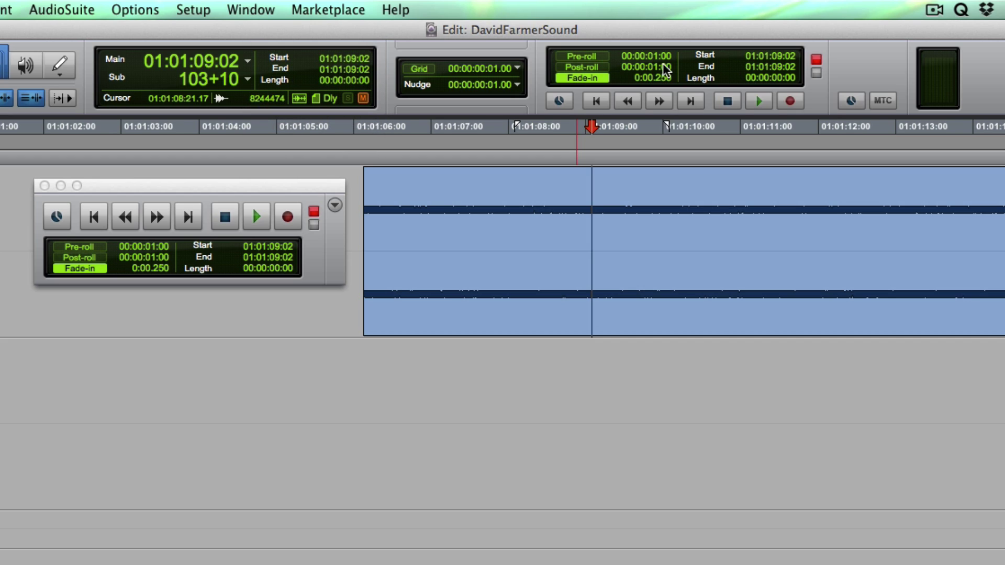
{"action": "key", "text": "space"}
{"action": "key", "text": "space"}
{"action": "key", "text": "space"}
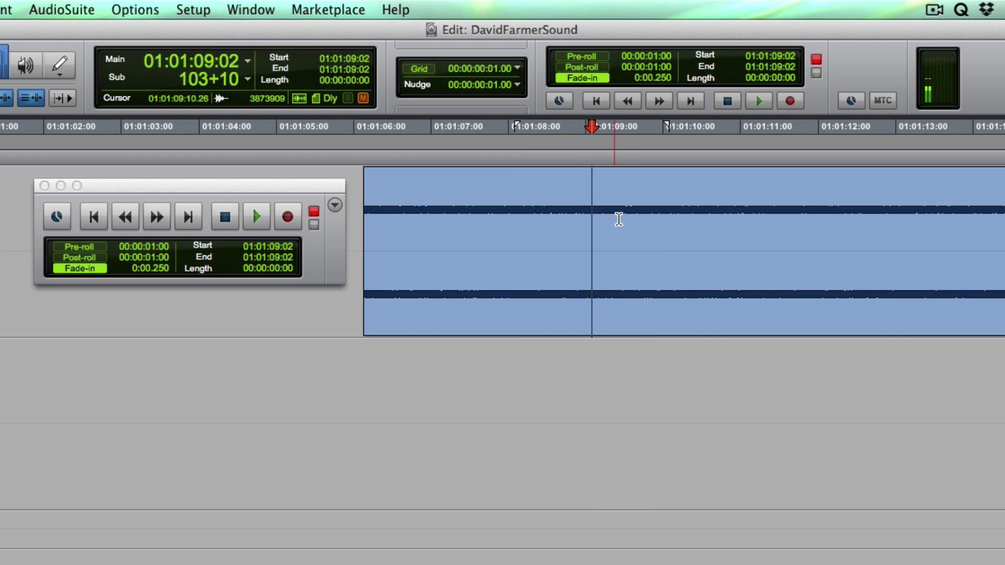
{"action": "key", "text": "space"}
{"action": "left_click", "coordinate": [559, 224]}
Select 01:01:08:09 to 01:01:09:23 on the empty second track.
{"action": "left_click_drag", "start_coordinate": [525, 372], "coordinate": [642, 375]}
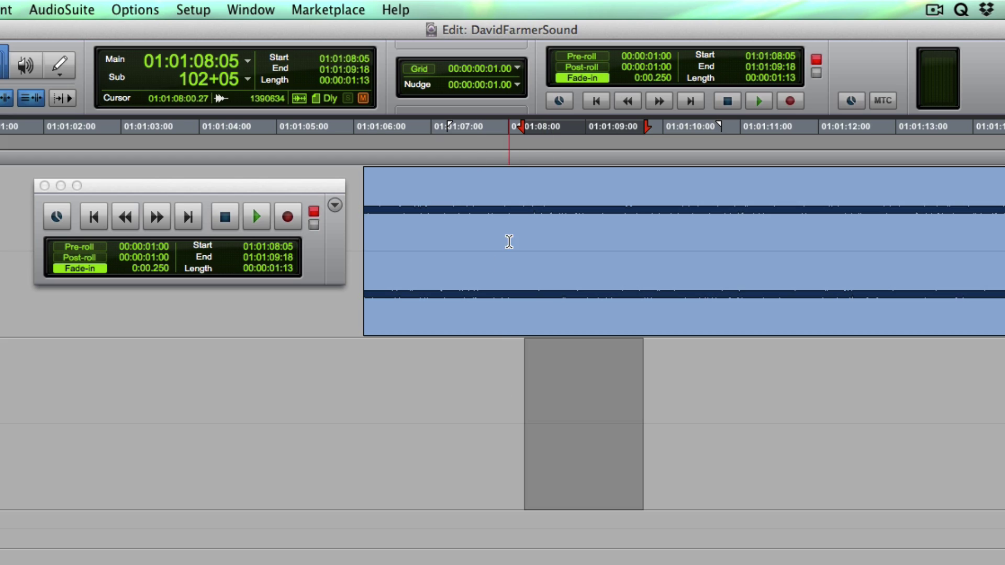
{"action": "left_click_drag", "start_coordinate": [516, 217], "coordinate": [637, 231]}
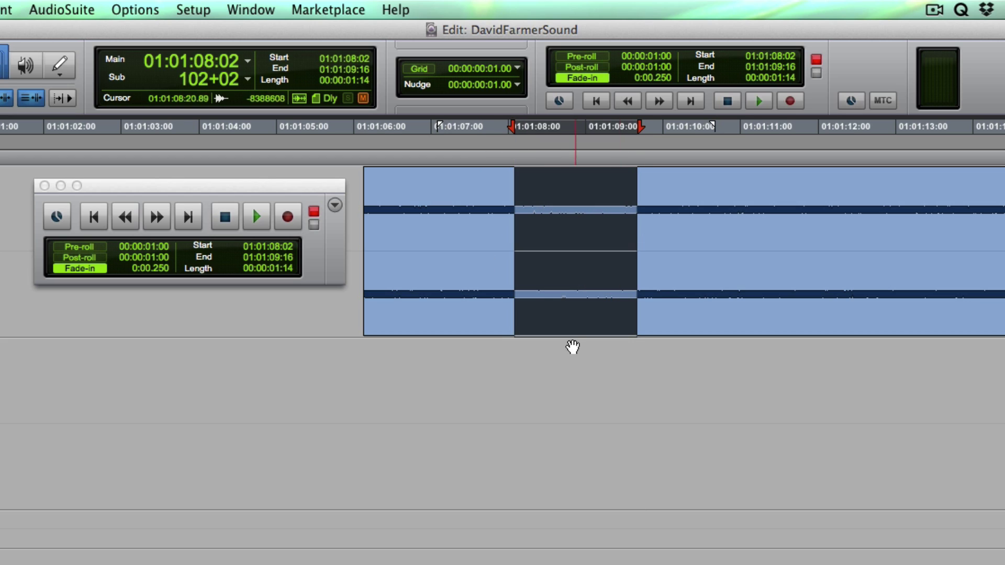
{"action": "left_click", "coordinate": [557, 373]}
{"action": "left_click_drag", "start_coordinate": [536, 371], "coordinate": [658, 374]}
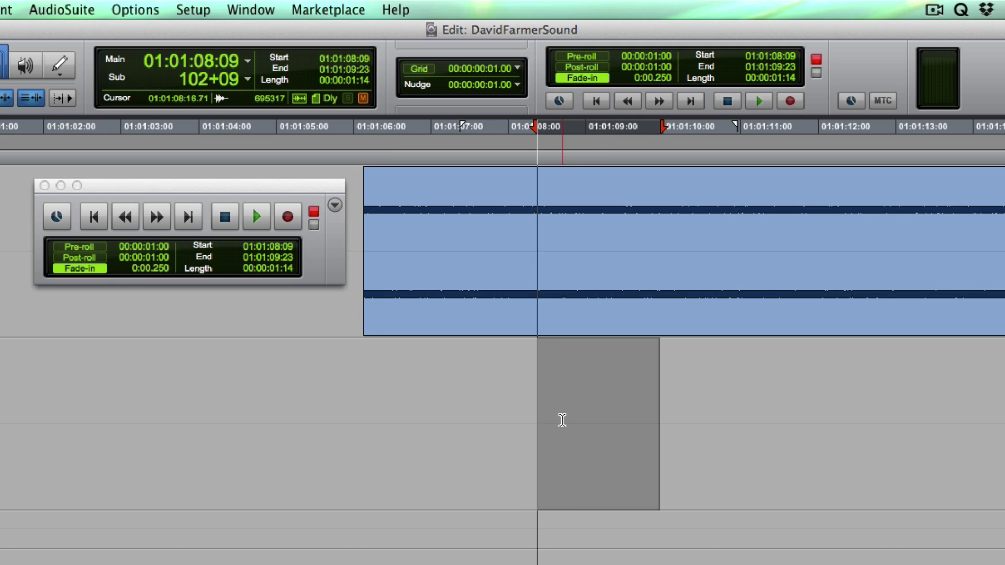
Record the 1:14 pink-noise take into that range and zoom in to inspect its faded start.
{"action": "key", "text": "super+space"}
{"action": "key", "text": "space"}
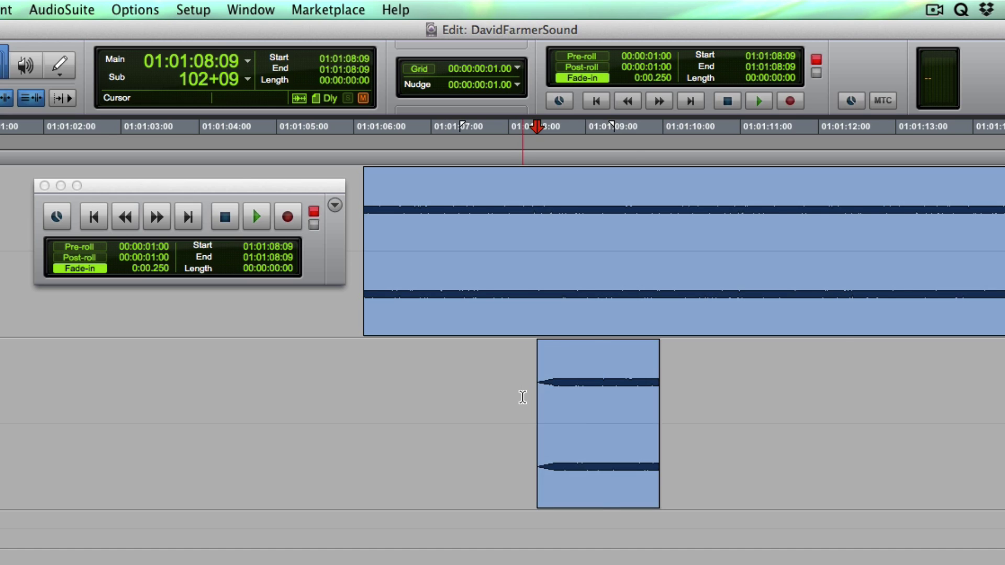
{"action": "key", "text": "super+bracketright"}
{"action": "key", "text": "super+bracketright"}
{"action": "key", "text": "super+bracketright"}
{"action": "key", "text": "super+bracketleft"}
{"action": "key", "text": "super+bracketleft"}
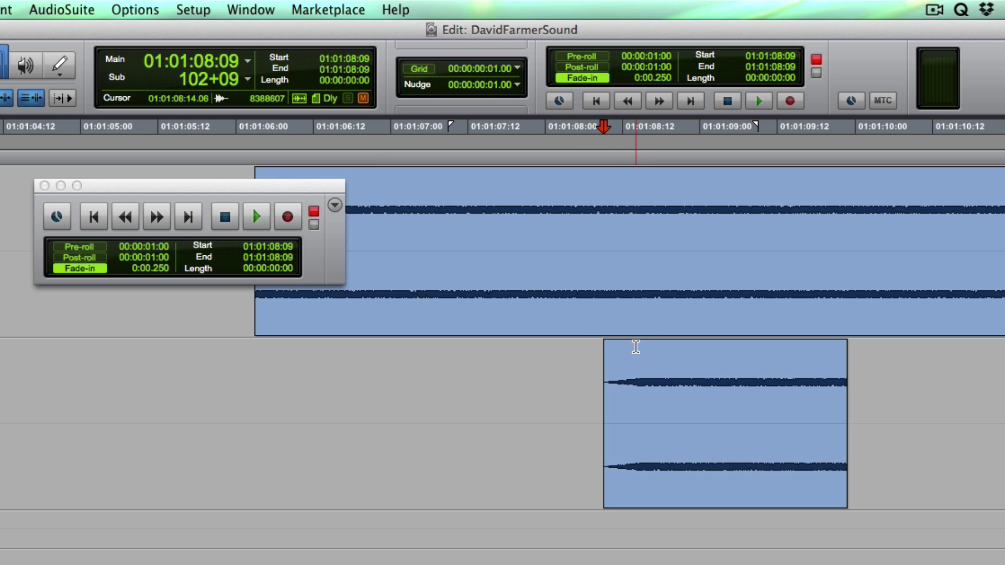
Undo the faded take, enable pre-roll and post-roll, and re-record 01:01:08:09 to 01:01:09:23.
{"action": "key", "text": "super+z"}
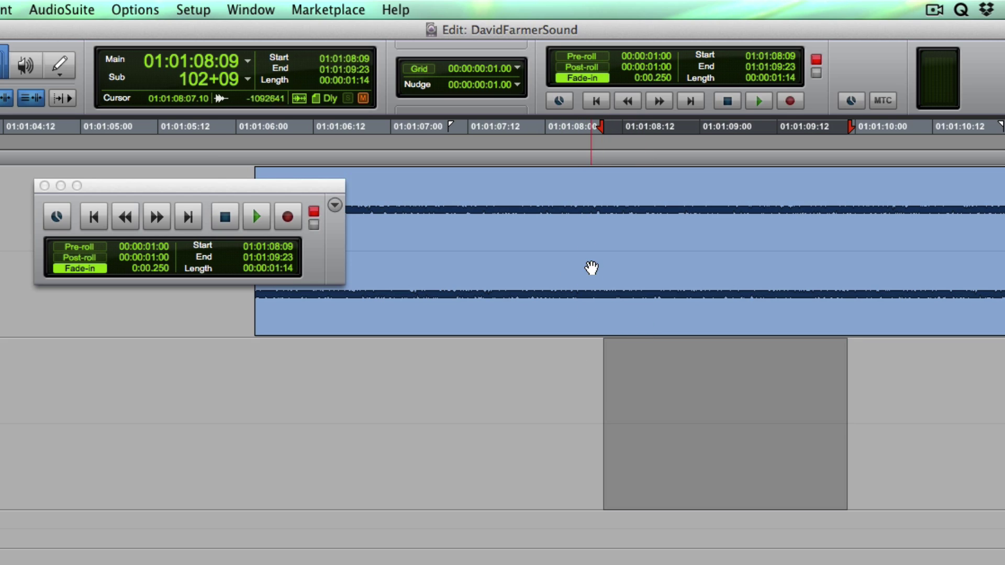
{"action": "left_click", "coordinate": [582, 56]}
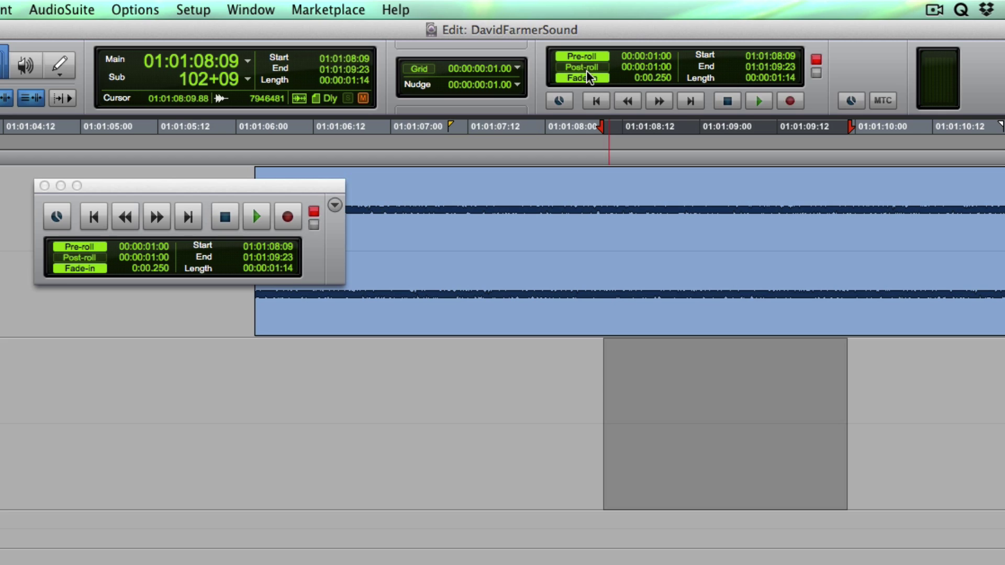
{"action": "left_click", "coordinate": [585, 67]}
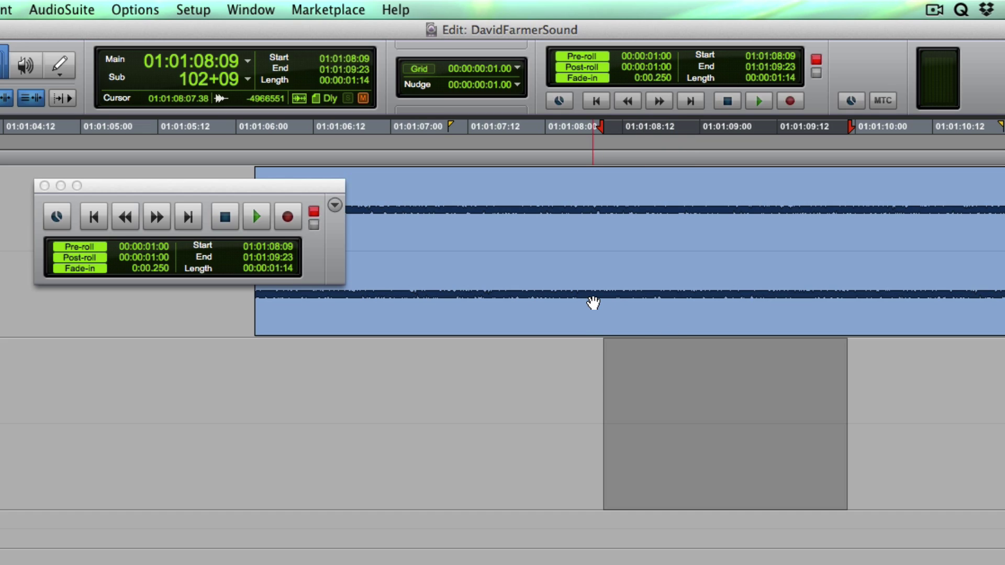
{"action": "key", "text": "super+space"}
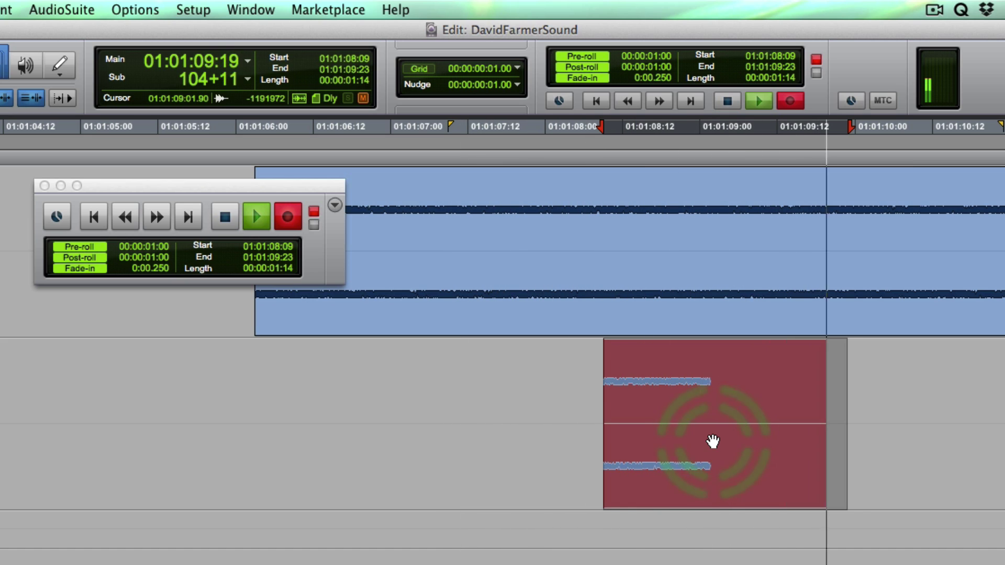
{"action": "key", "text": "space"}
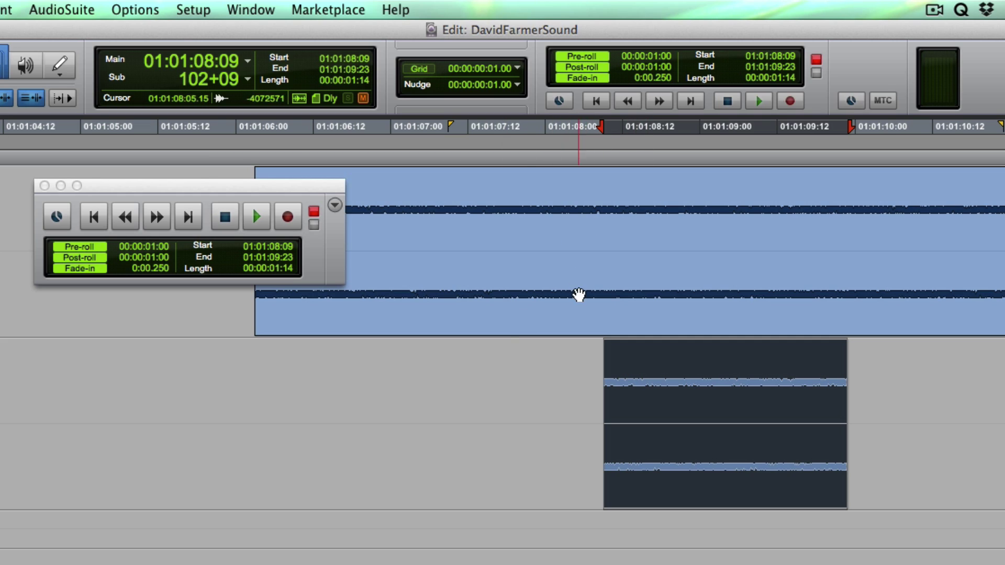
{"action": "left_click", "coordinate": [518, 235]}
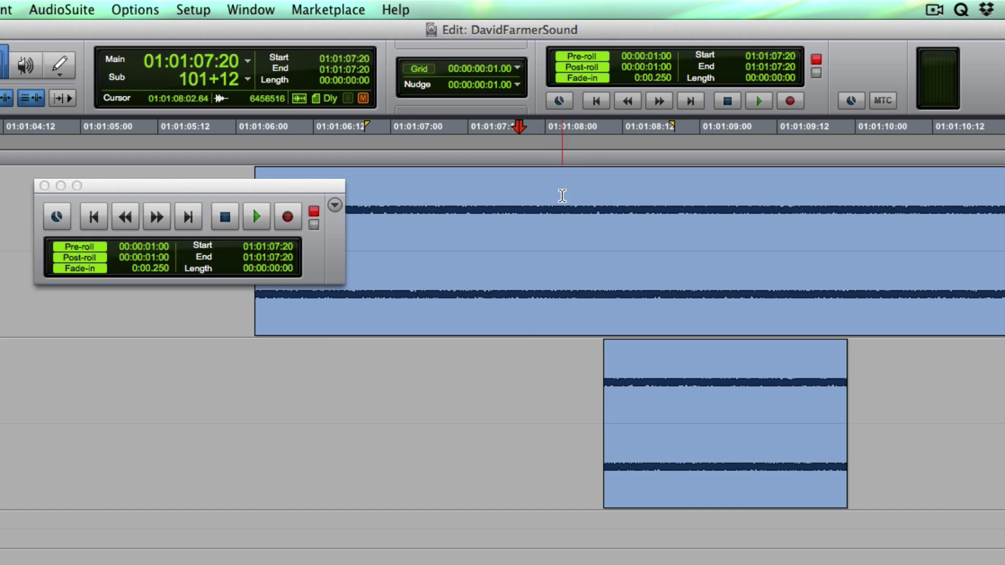
{"action": "left_click", "coordinate": [578, 52]}
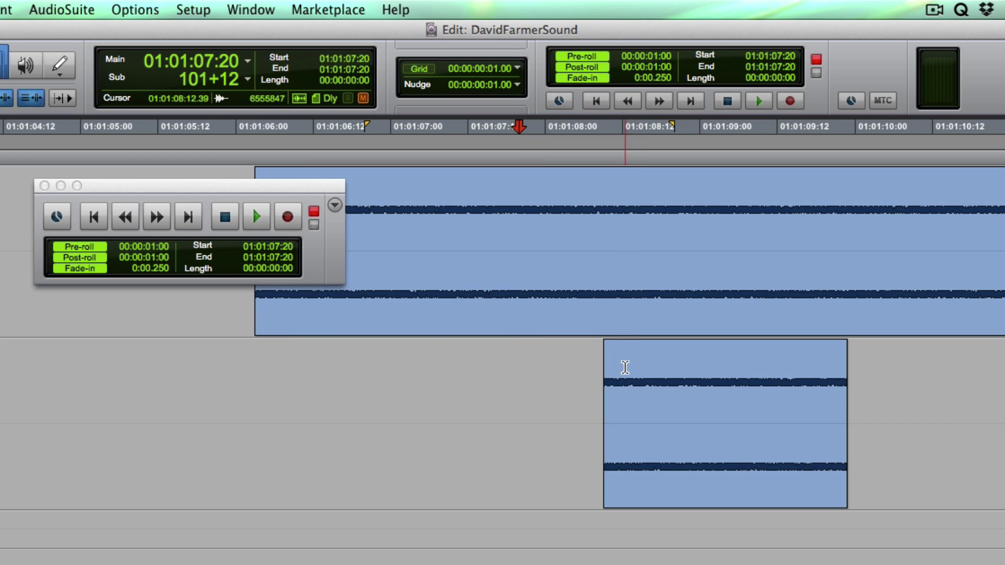